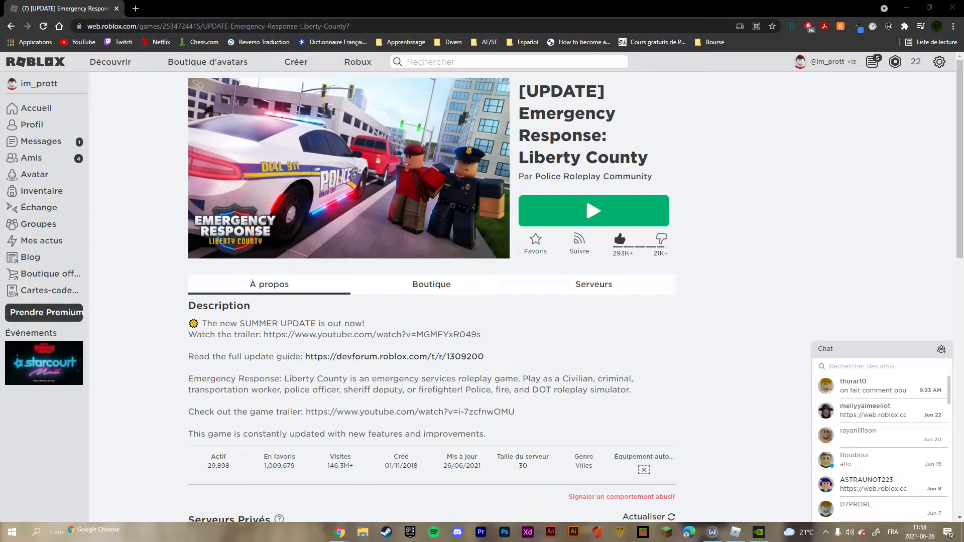
- Switch to the browser window showing the Super Carotte YouTube channel
left_click(36, 532)
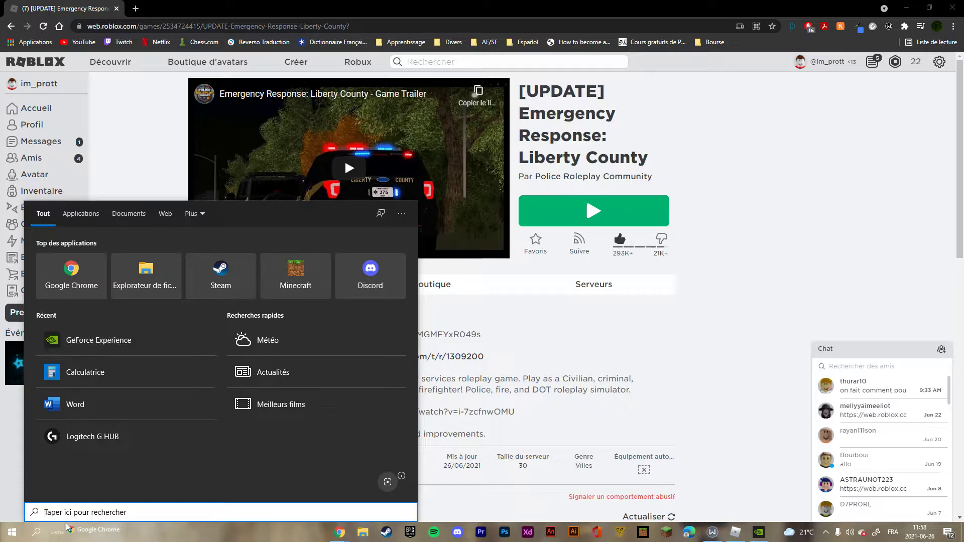
left_click(37, 532)
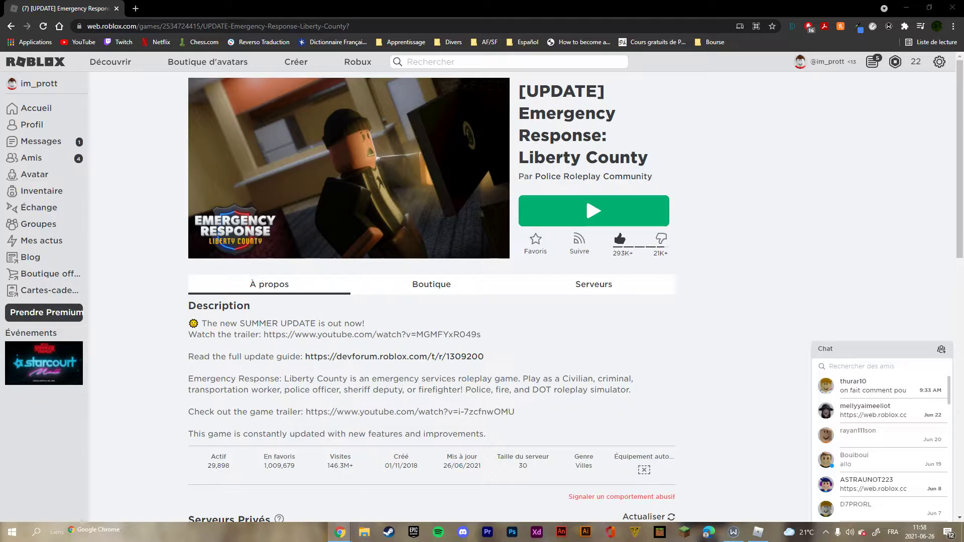
key("alt+Tab")
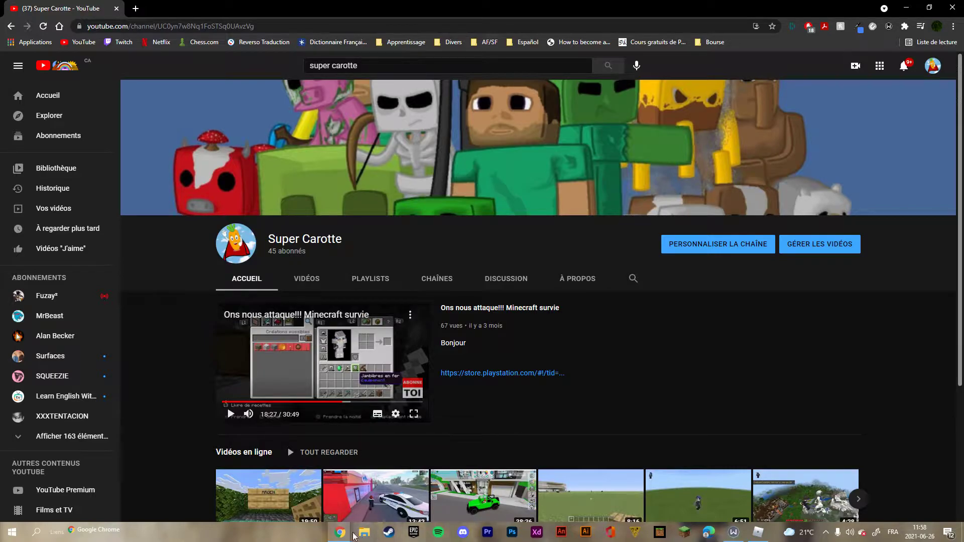
- Open GeForce Experience to view its recording controls and close the overlay again
left_click(37, 532)
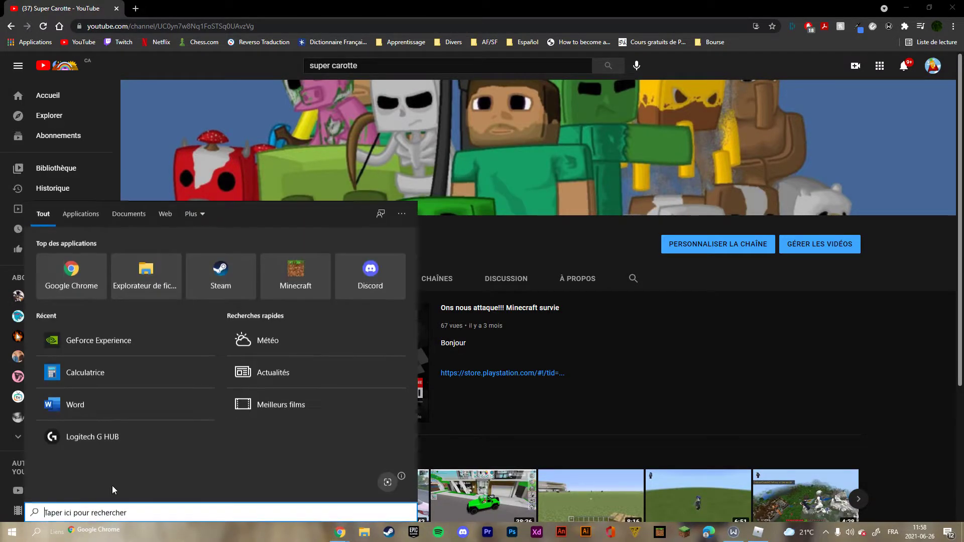
left_click(98, 342)
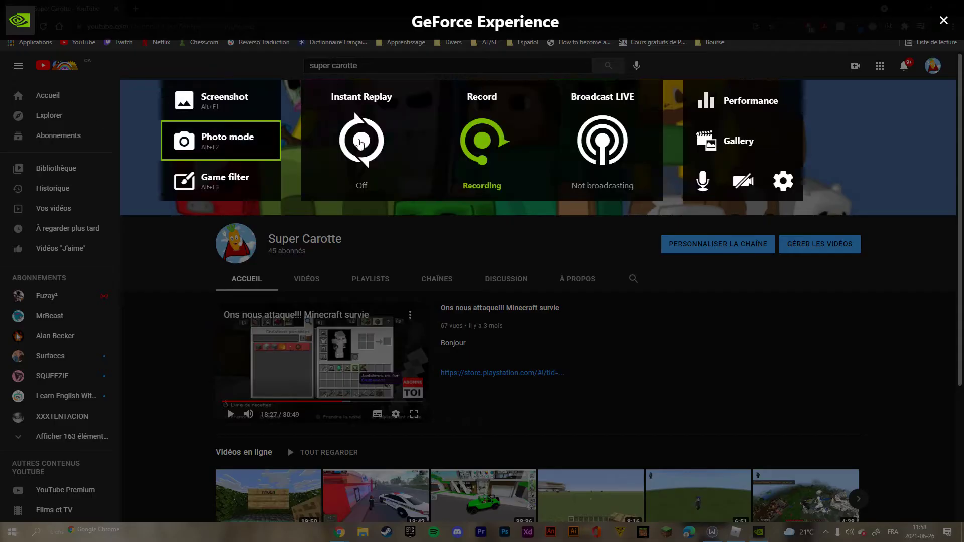
left_click(452, 181)
key("Escape")
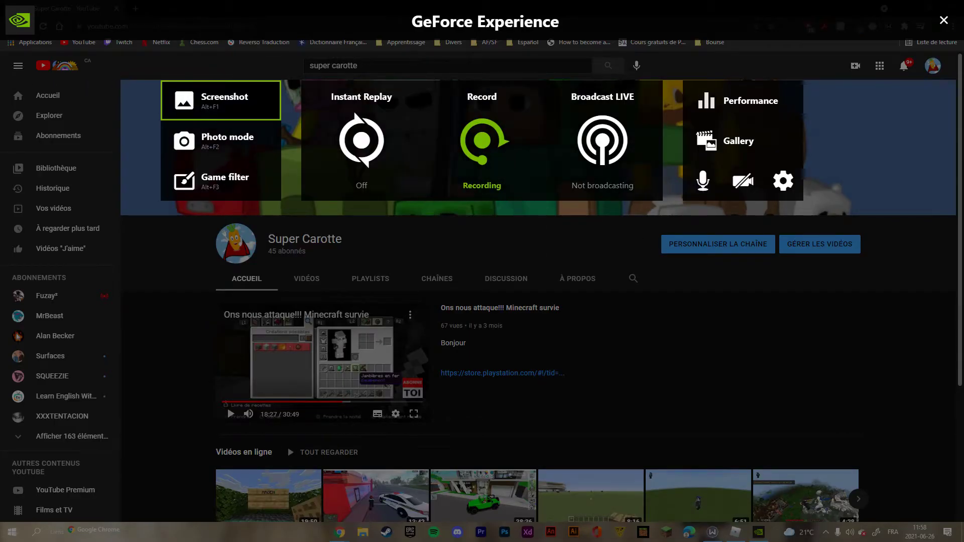
key("Escape")
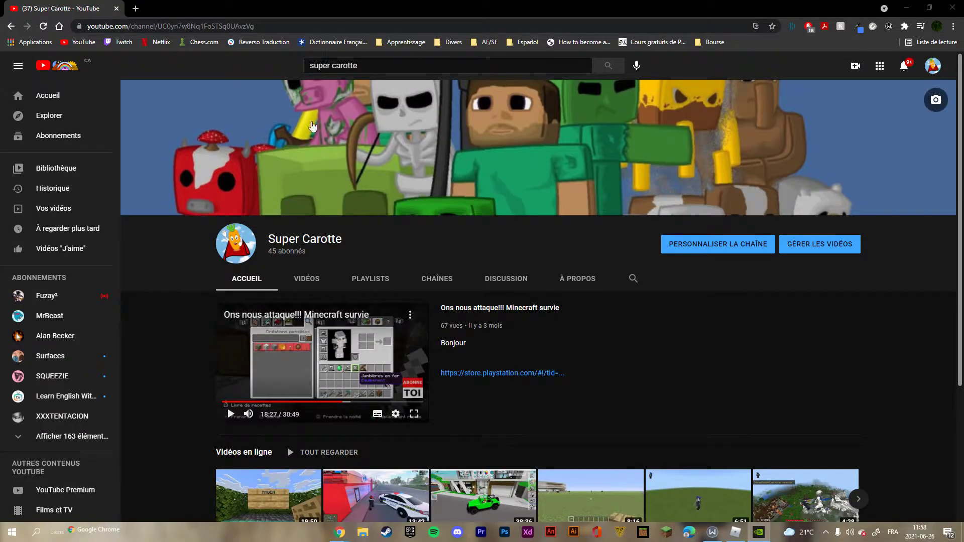
- Open the customization page of the Super Carotte channel in YouTube Studio
scroll(419, 362, "down", 3)
scroll(440, 424, "up", 3)
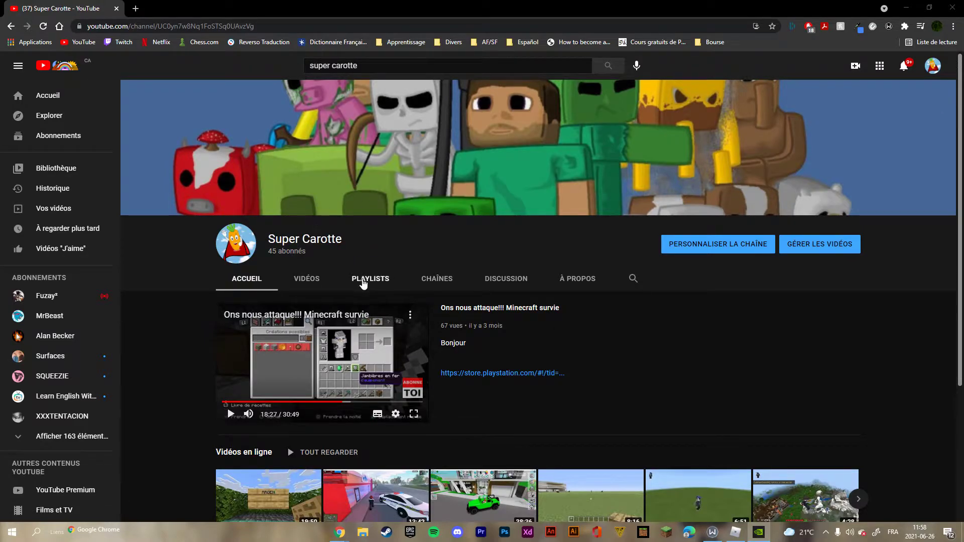
scroll(479, 315, "down", 2)
scroll(641, 313, "up", 1)
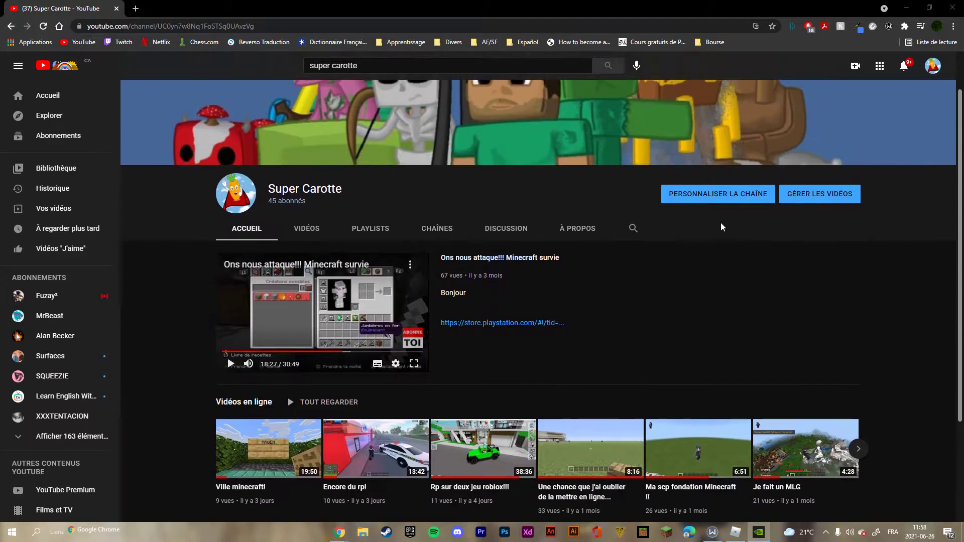
left_click(679, 193)
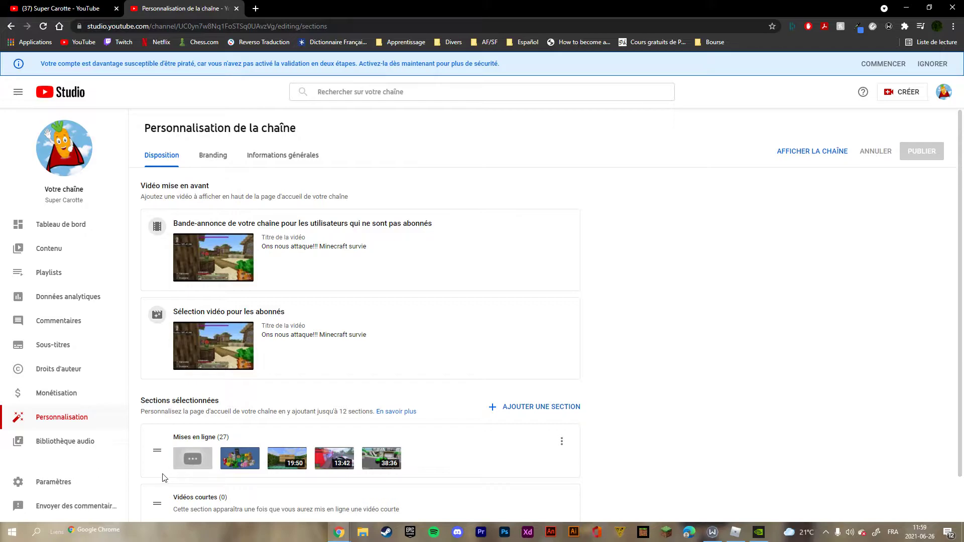
- Close the running Roblox game and start importing a video in YouTube Studio
left_click(902, 96)
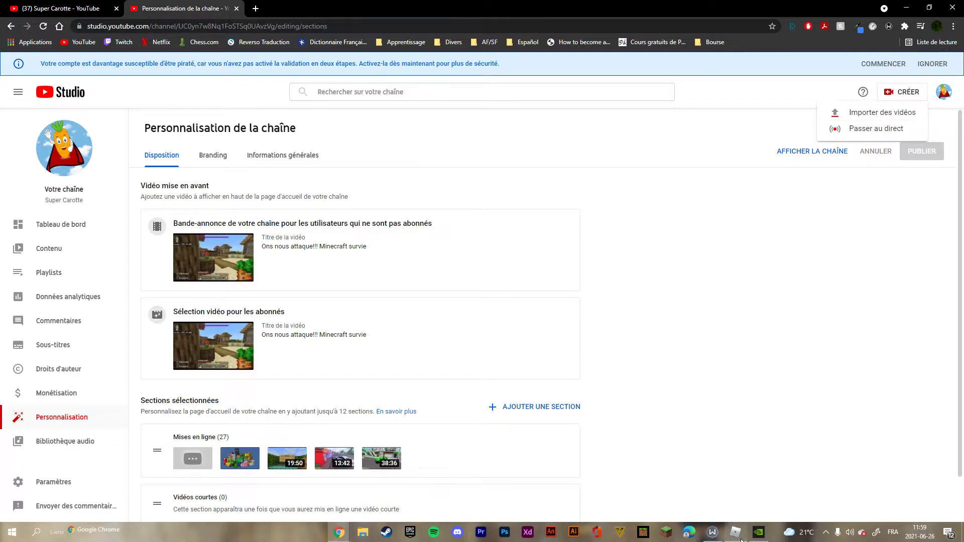
mouse_move(735, 535)
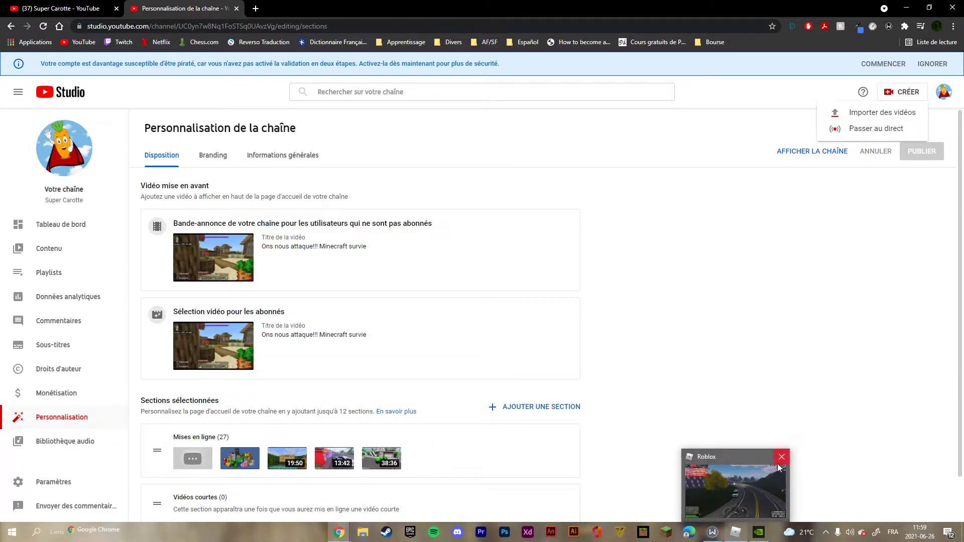
left_click(780, 459)
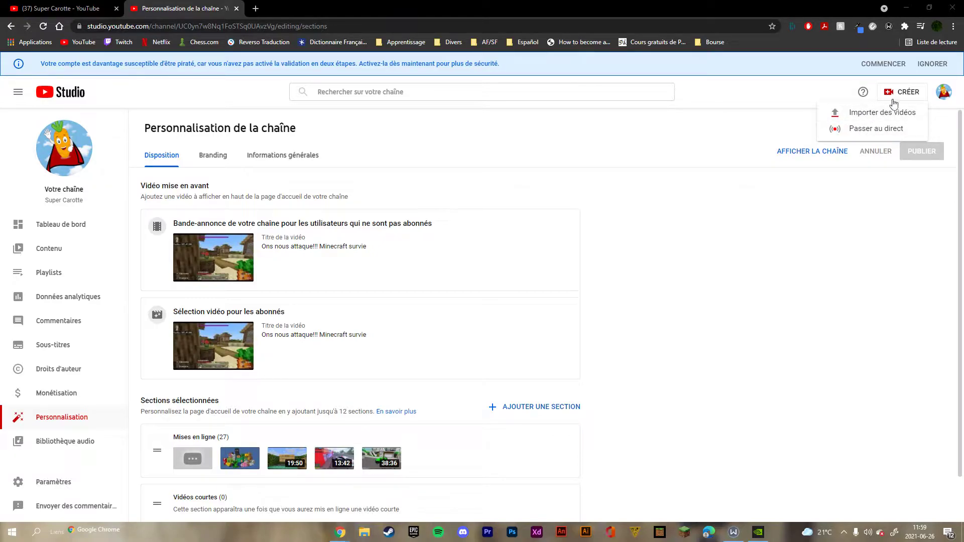
left_click(862, 112)
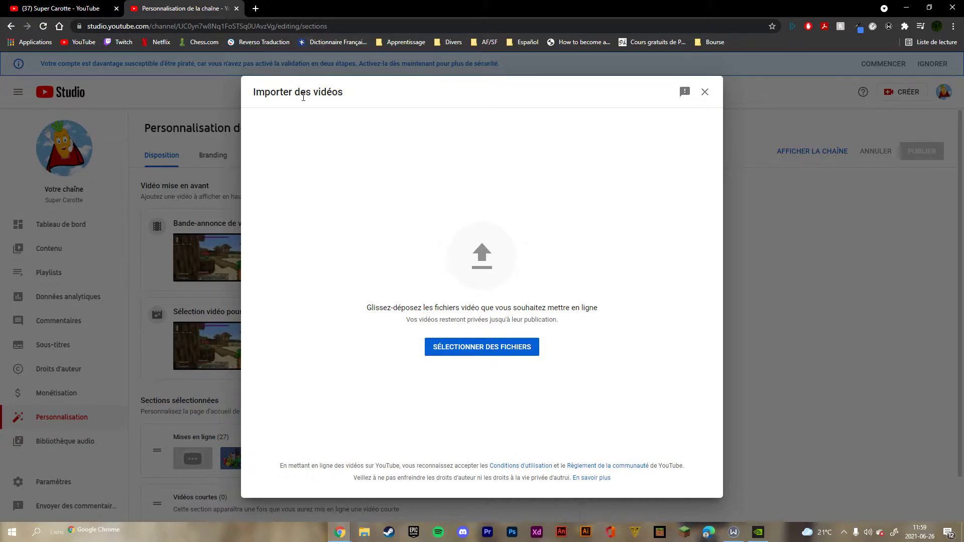
- Upload the file "Desktop 2021.06.26 - 11.57.19.02.mp4" from the Desktop folder inside Vidéos
left_click(480, 350)
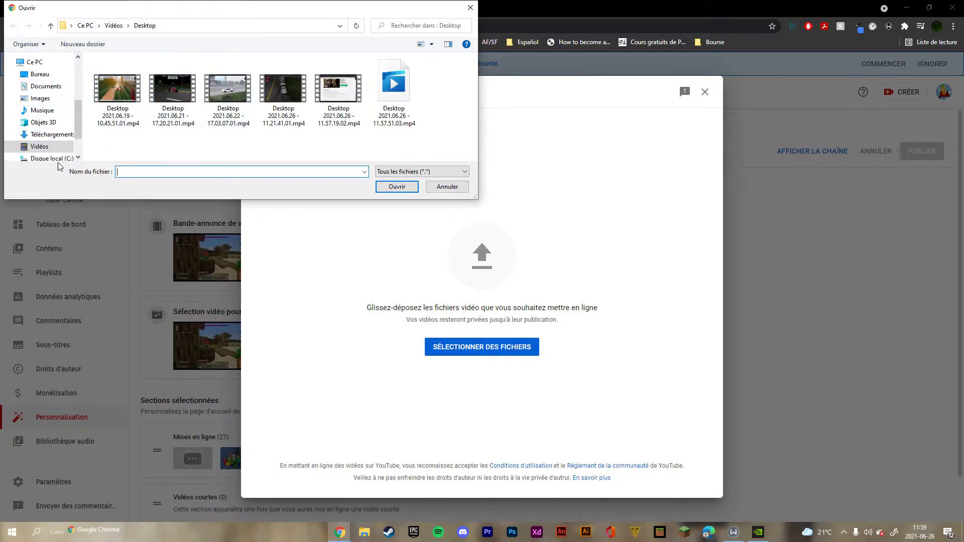
left_click(50, 135)
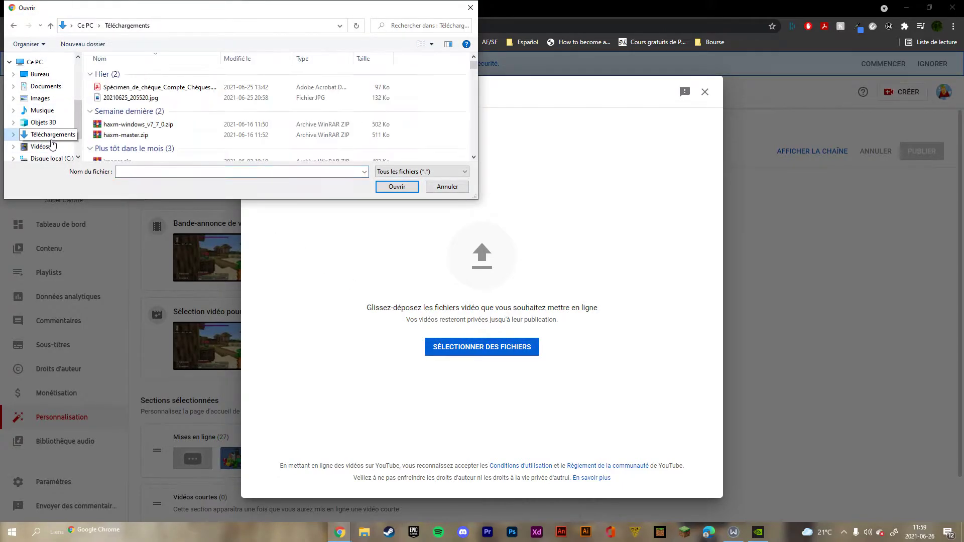
left_click(54, 146)
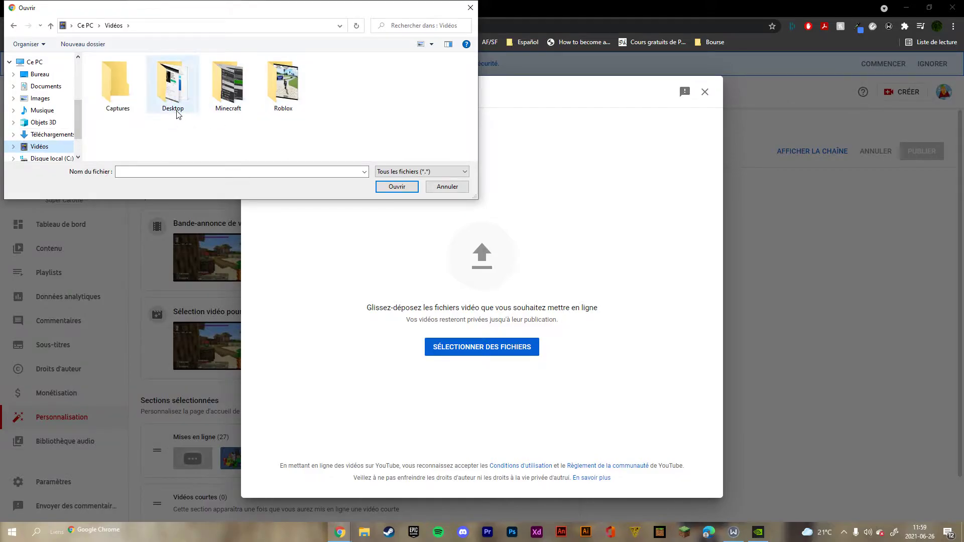
left_click(179, 113)
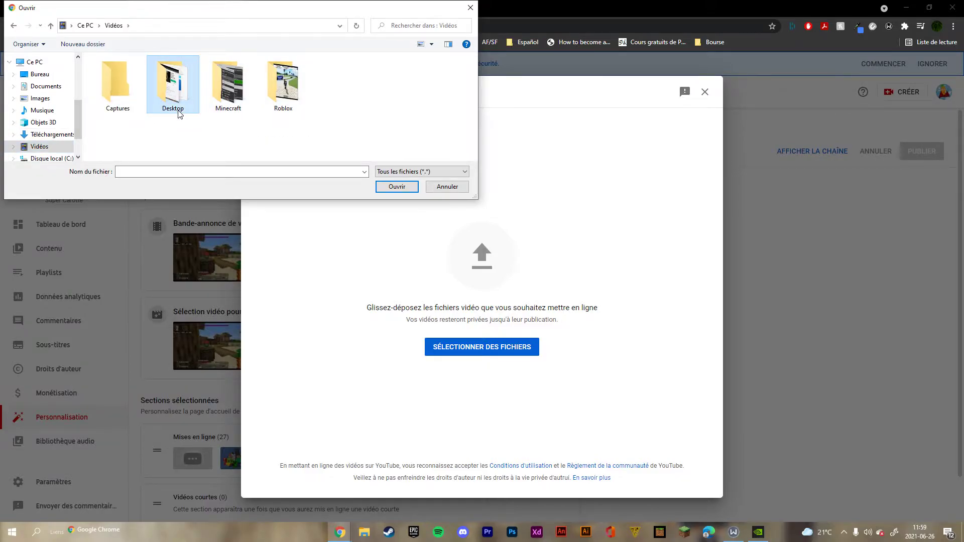
left_click(409, 189)
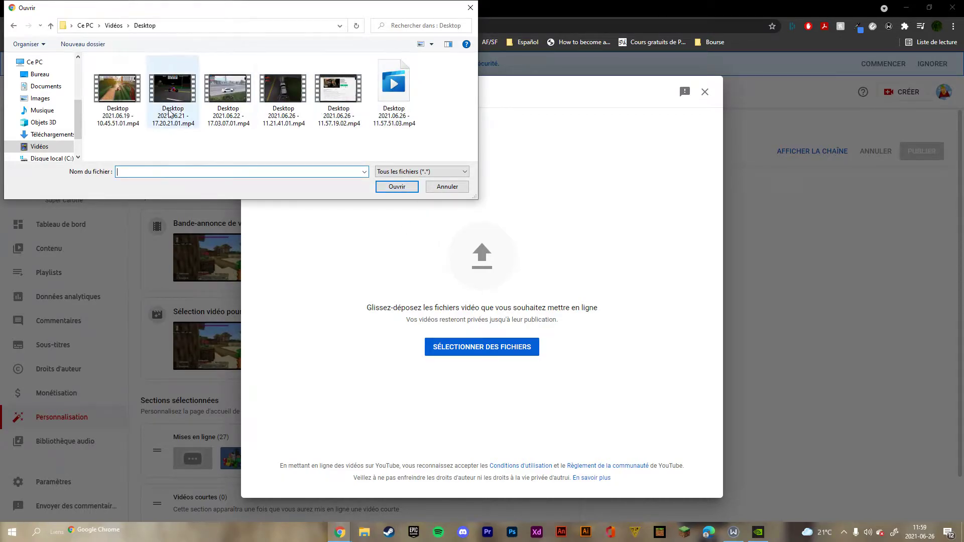
left_click(335, 123)
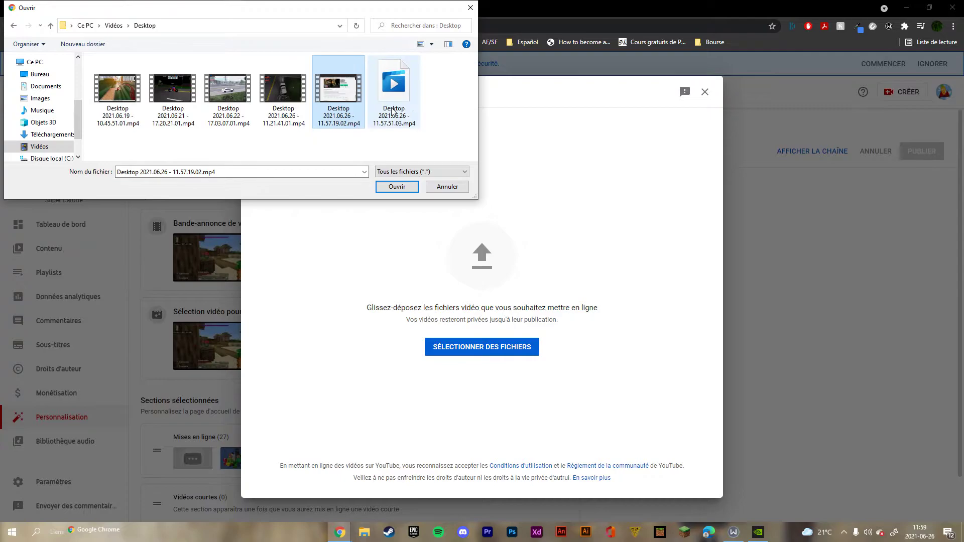
left_click(406, 189)
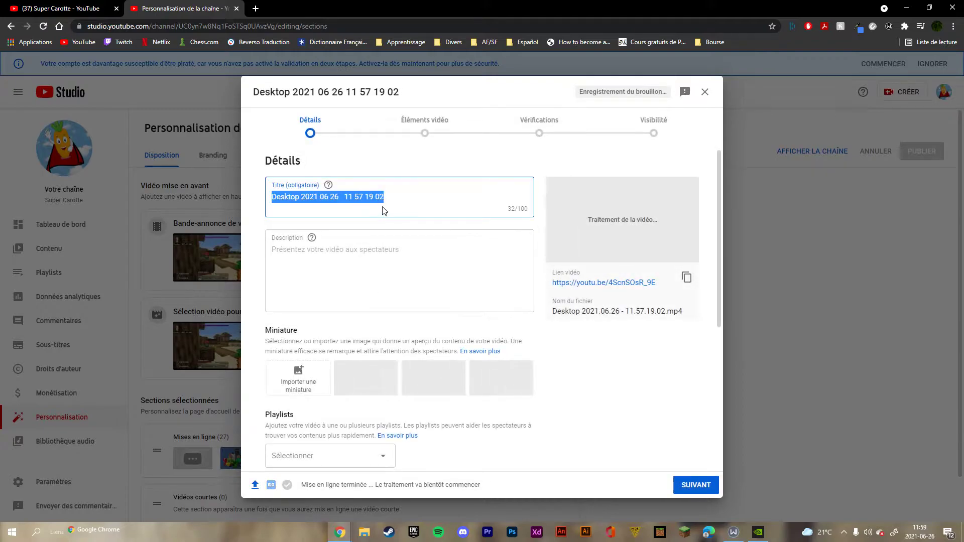
- Replace the default video title with the placeholder "asjsdjefnveudjefhFD" and clear it again
key("BackSpace")
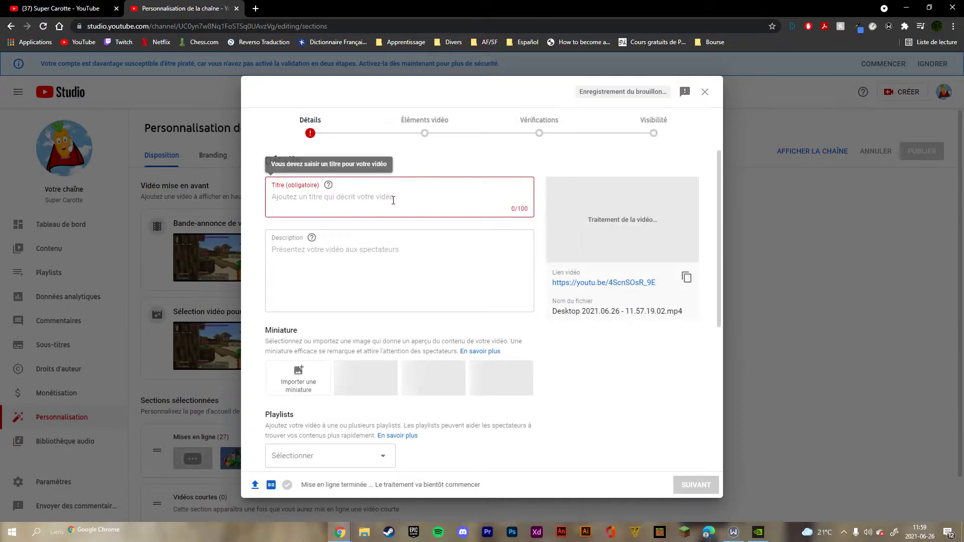
type("asjsdjefnveudjefhFD")
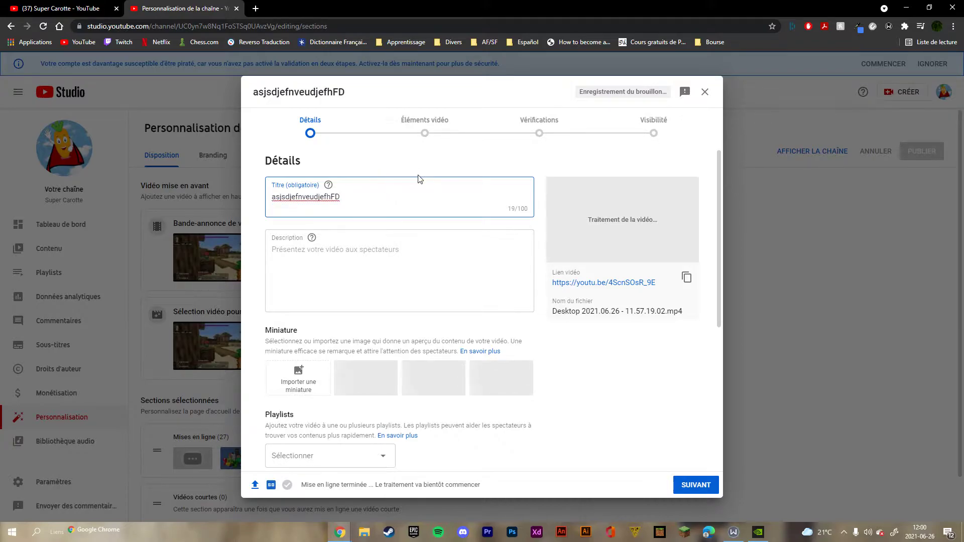
key("BackSpace")
key("BackSpace")
key("BackSpace")
key("BackSpace")
key("BackSpace")
key("BackSpace")
key("BackSpace")
key("BackSpace")
key("BackSpace")
key("BackSpace")
key("BackSpace")
key("BackSpace")
key("BackSpace")
key("BackSpace")
key("BackSpace")
key("BackSpace")
key("BackSpace")
key("BackSpace")
key("BackSpace")
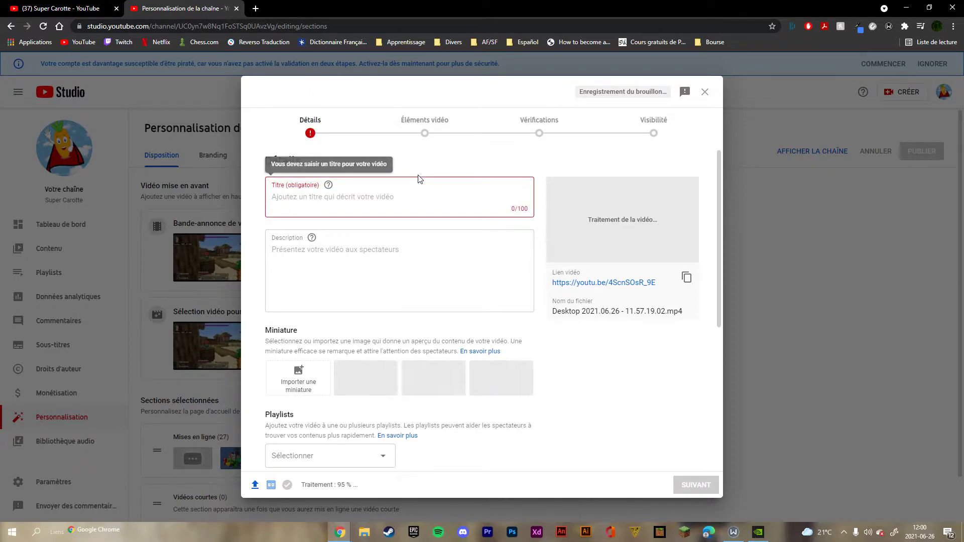
- Enter the example video title "je joue a roblox" and clear it again
type("je joue a roblox")
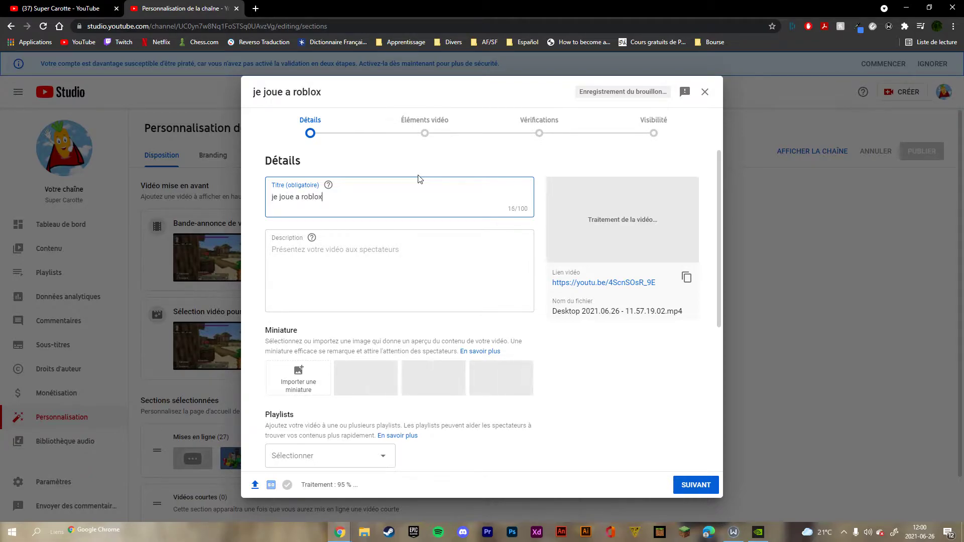
key("BackSpace")
key("BackSpace")
key("BackSpace")
key("BackSpace")
key("BackSpace")
key("BackSpace")
key("BackSpace")
key("BackSpace")
key("BackSpace")
key("BackSpace")
key("BackSpace")
key("BackSpace")
key("BackSpace")
key("BackSpace")
key("BackSpace")
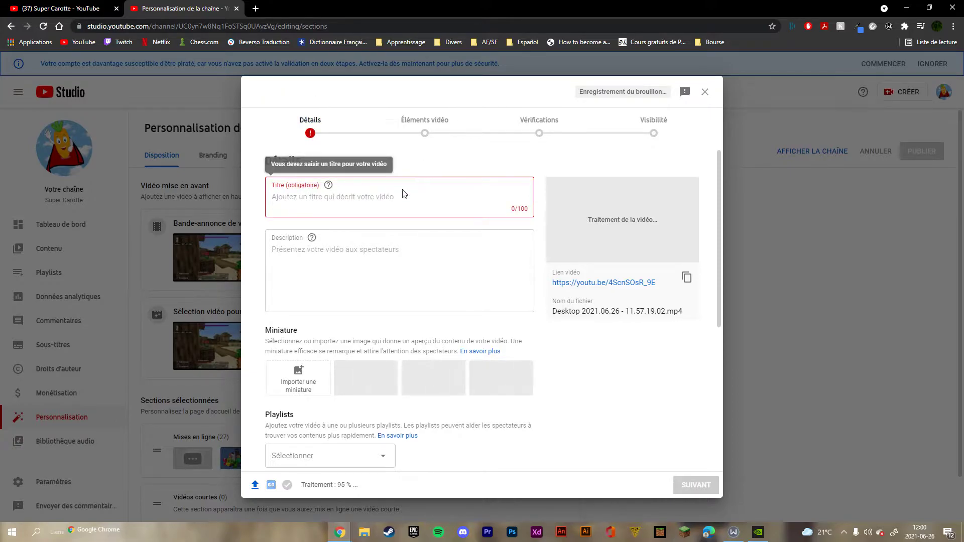
- Set the video description to "adfwFDGSYDD" and the title to "wDAWDDW"
left_click(377, 252)
type("adfwFDGSYDD")
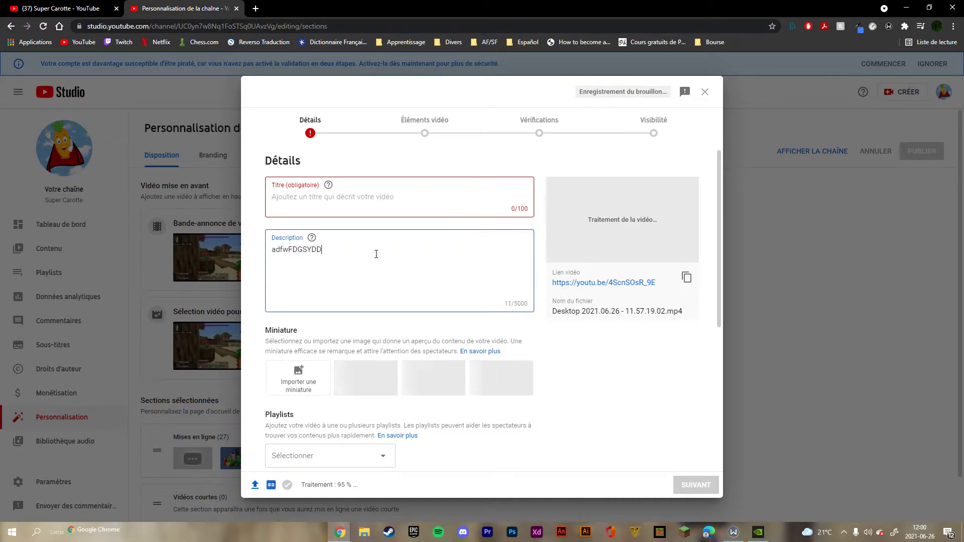
left_click(415, 203)
type("wDAWDDW")
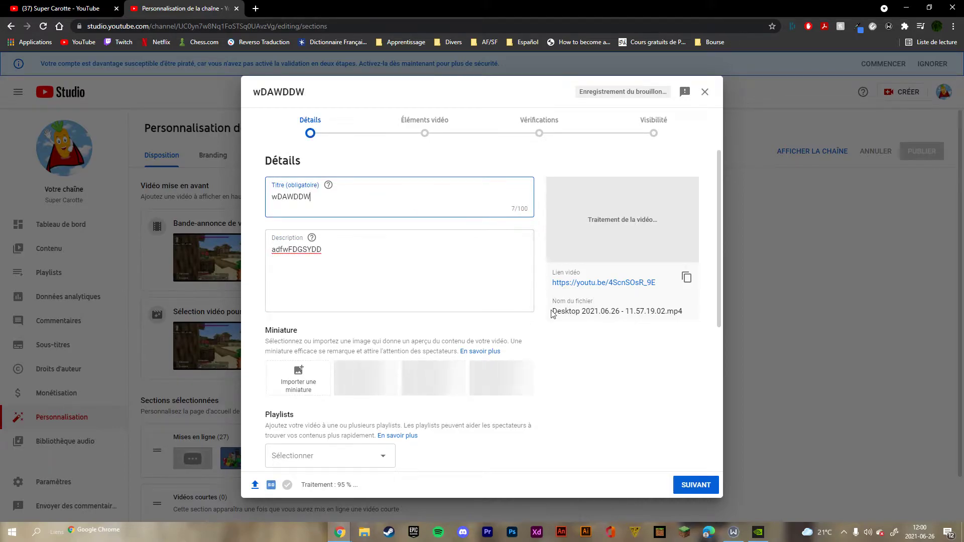
left_click(643, 311)
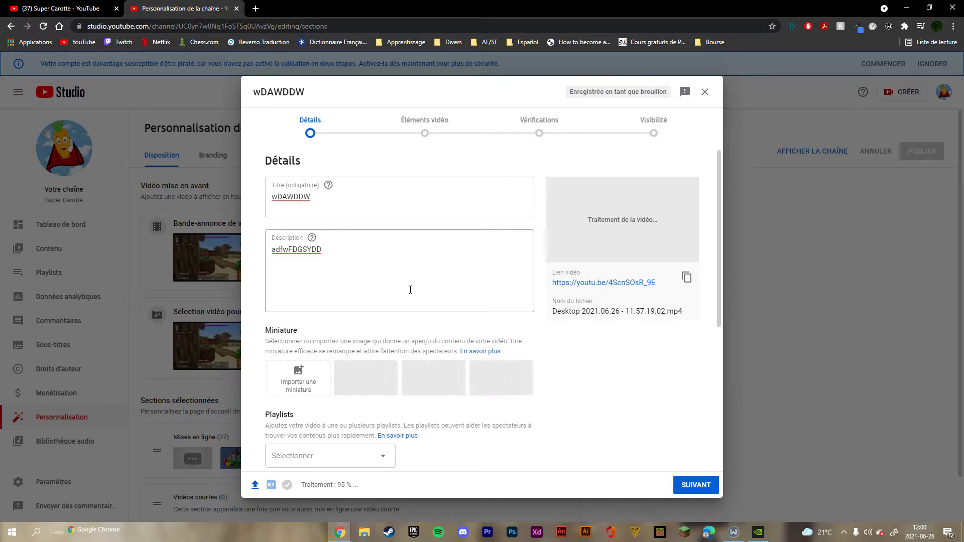
- Set the video's audience to "Pas conçue pour les enfants"
left_click(686, 484)
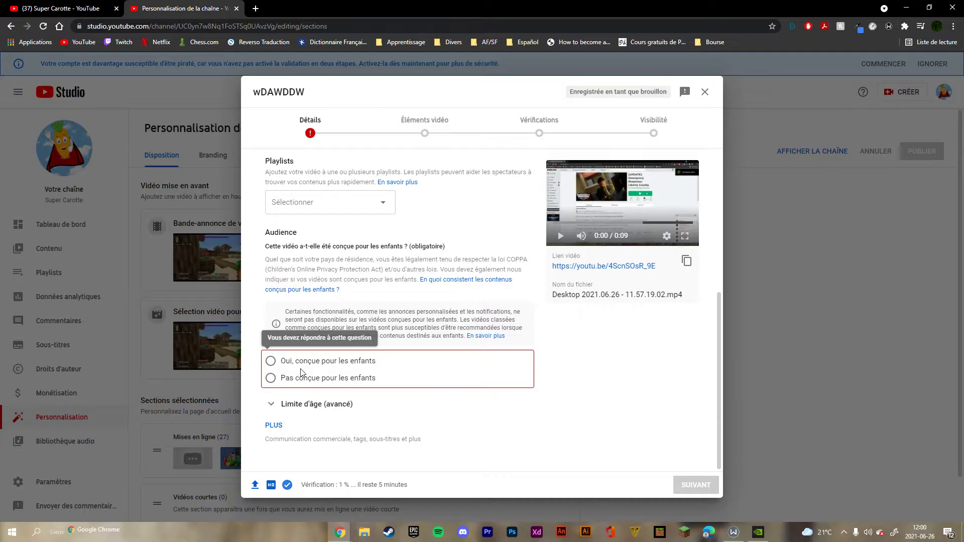
left_click(308, 383)
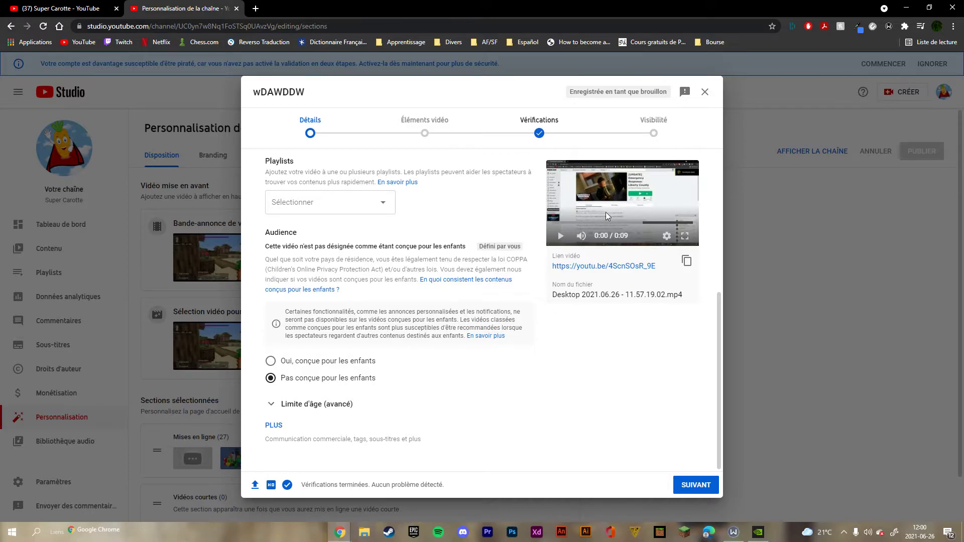
- Preview the uploaded clip, rewind it to the start and proceed to the Éléments vidéo stage
left_click(561, 235)
left_click(561, 236)
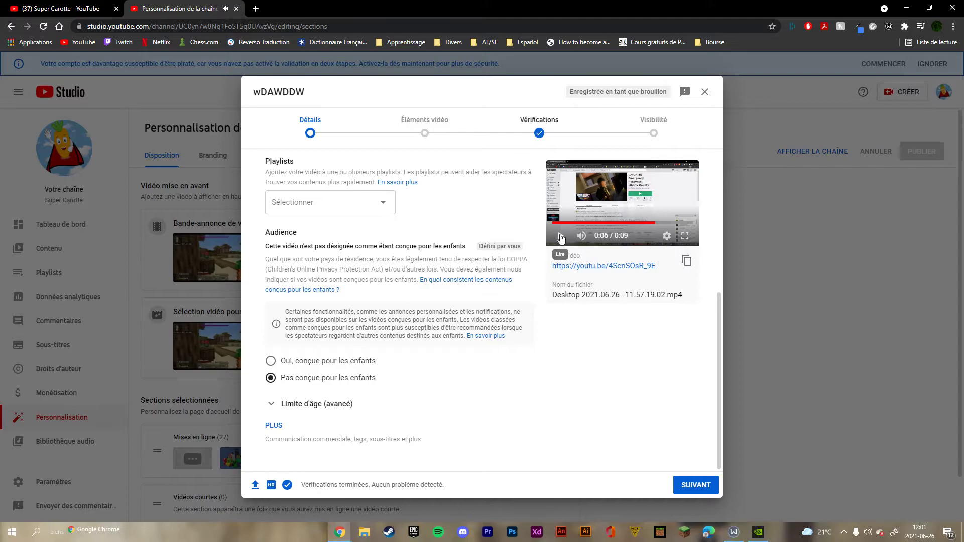
left_click(612, 224)
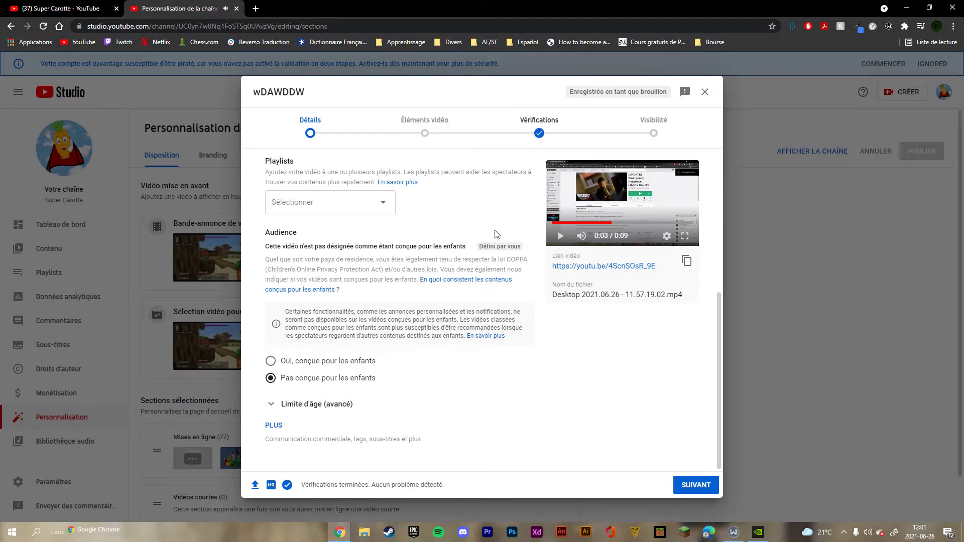
left_click(554, 223)
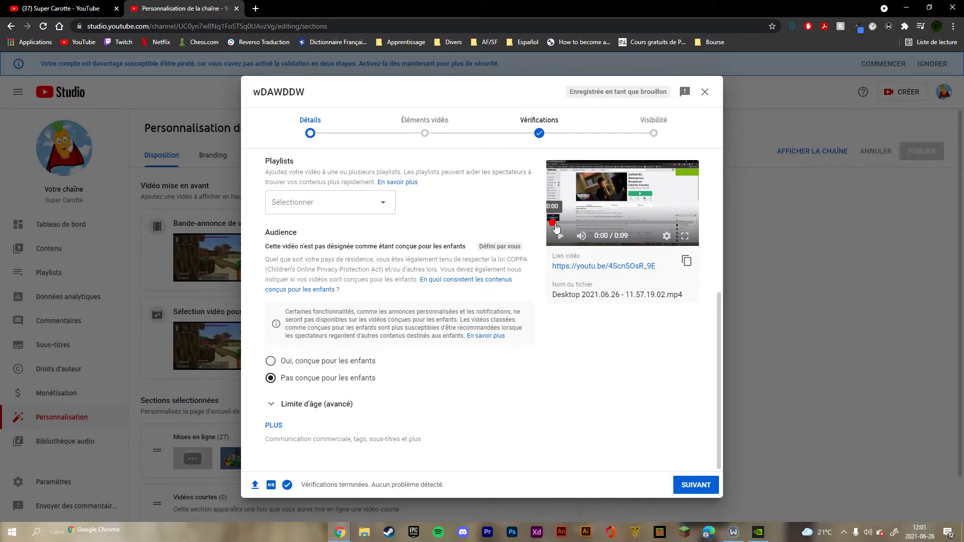
left_click(696, 485)
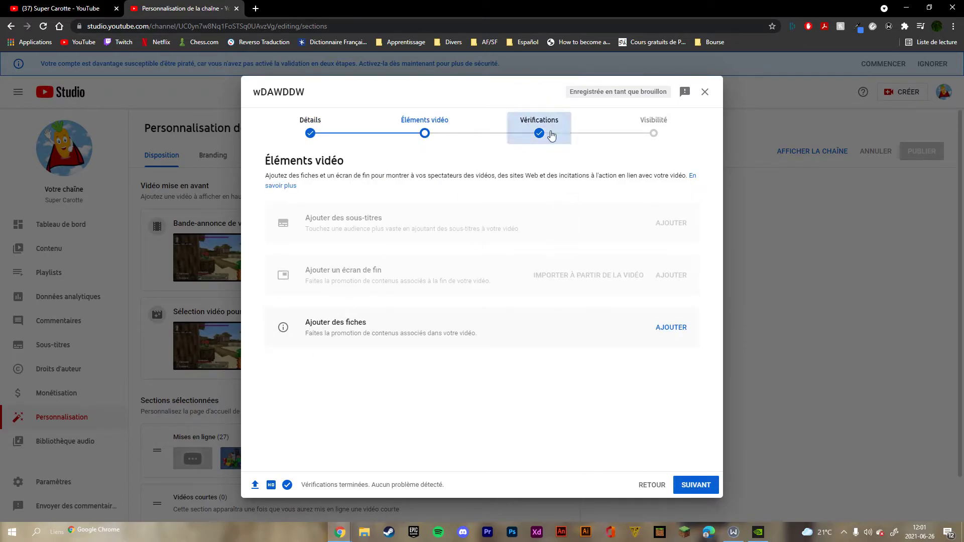
- Proceed through Vérifications to the Visibilité stage, set the video's visibility to Privée and save it
left_click(692, 482)
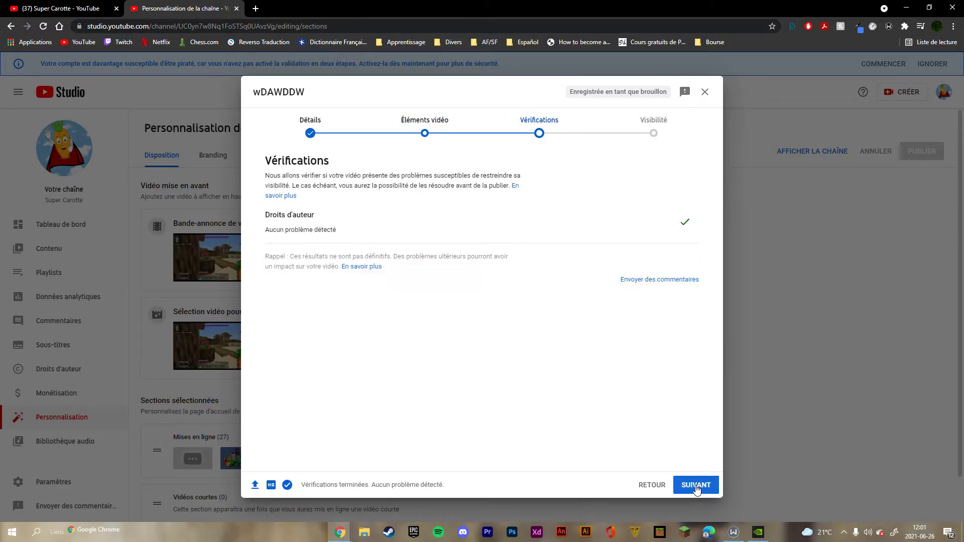
left_click(696, 485)
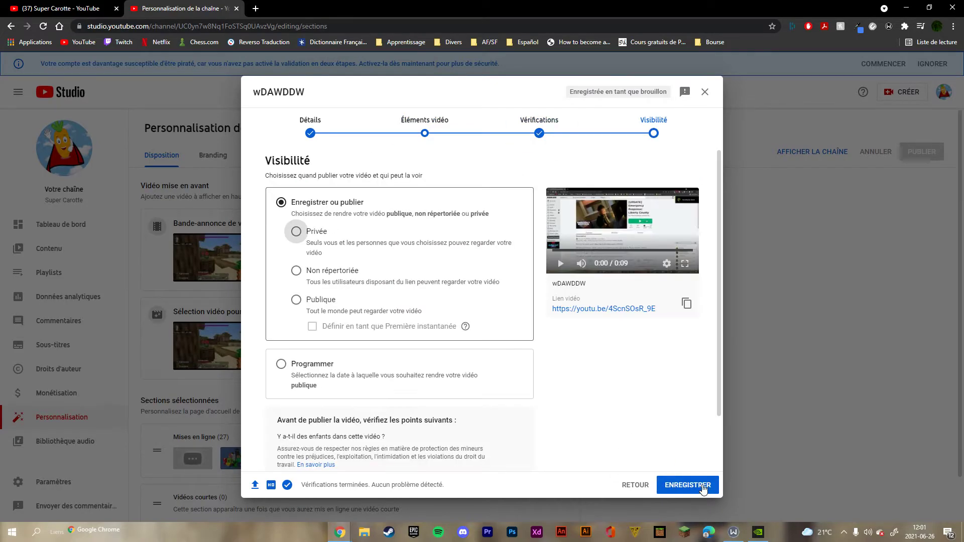
left_click(297, 300)
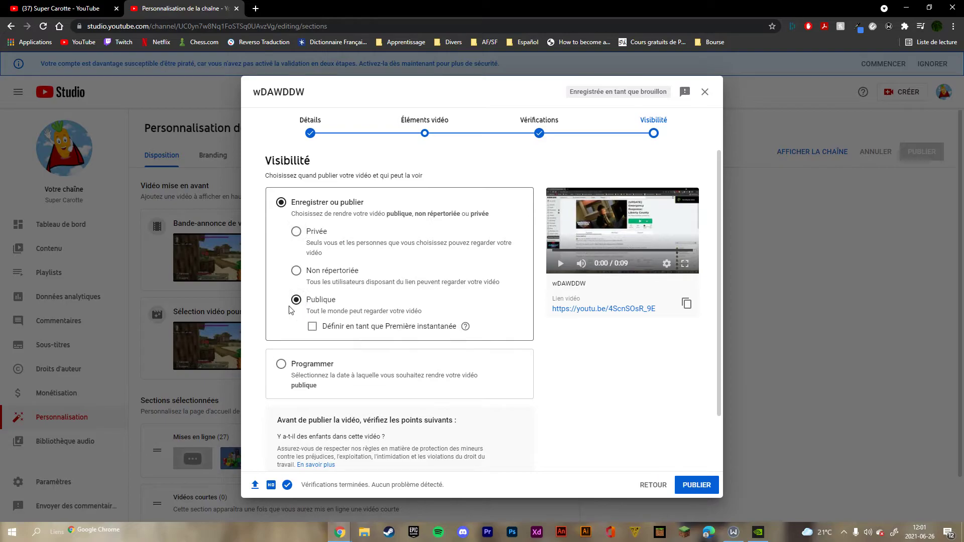
left_click_drag(325, 231, 306, 232)
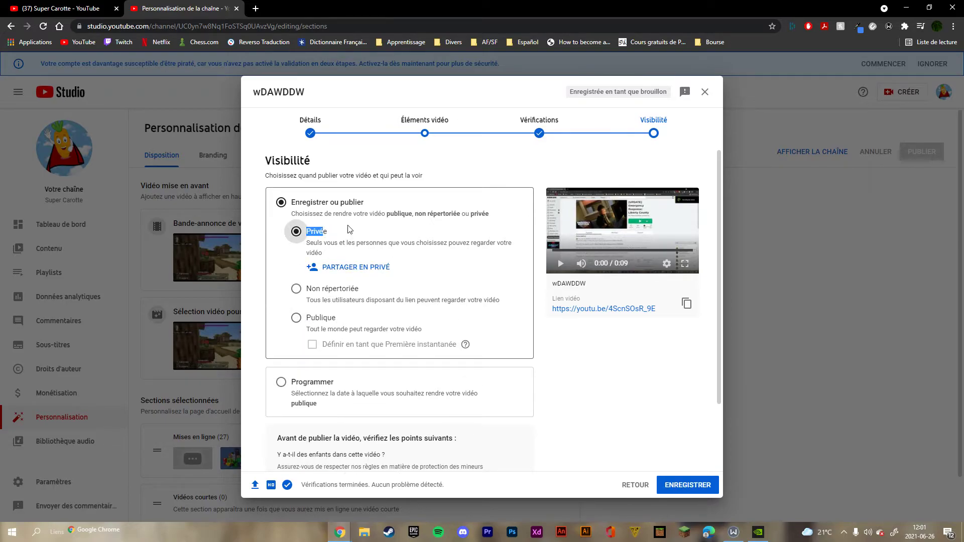
left_click(304, 232)
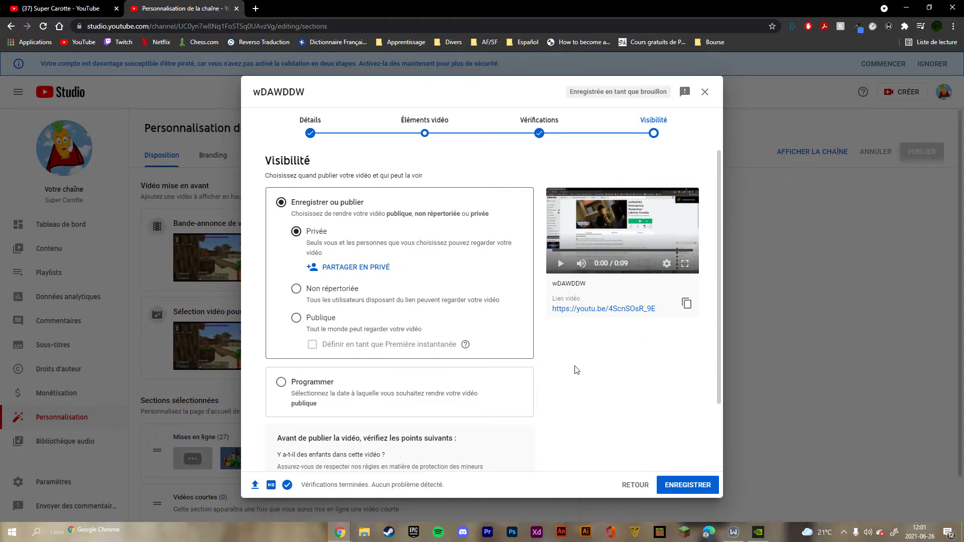
left_click(710, 491)
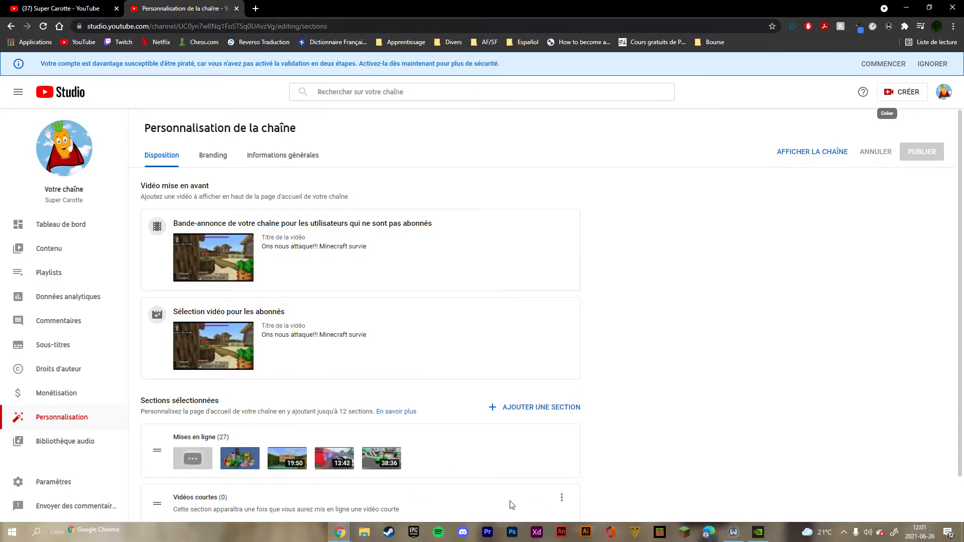
- Open the video import dialog and browse the Desktop recordings for a file to upload, then close both without choosing one
scroll(653, 301, "down", 1)
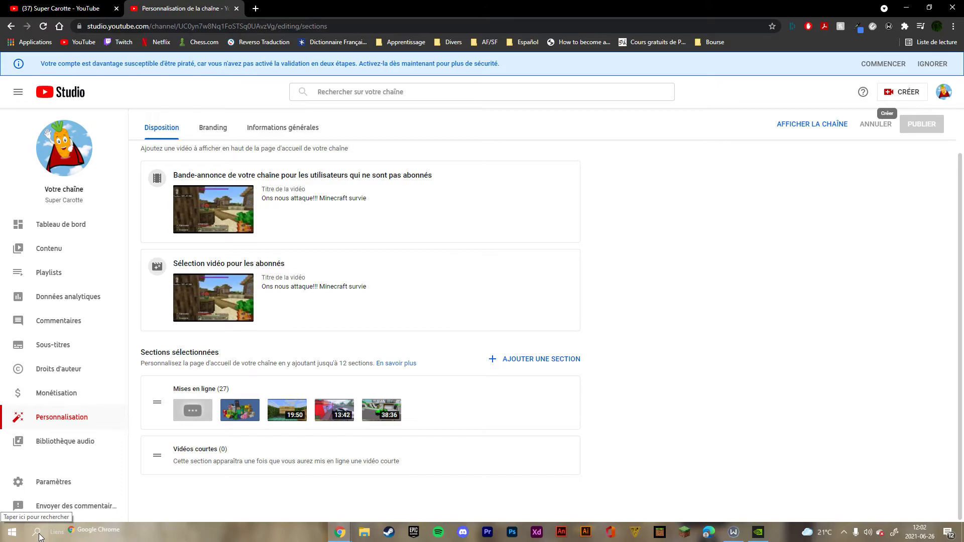
left_click(903, 99)
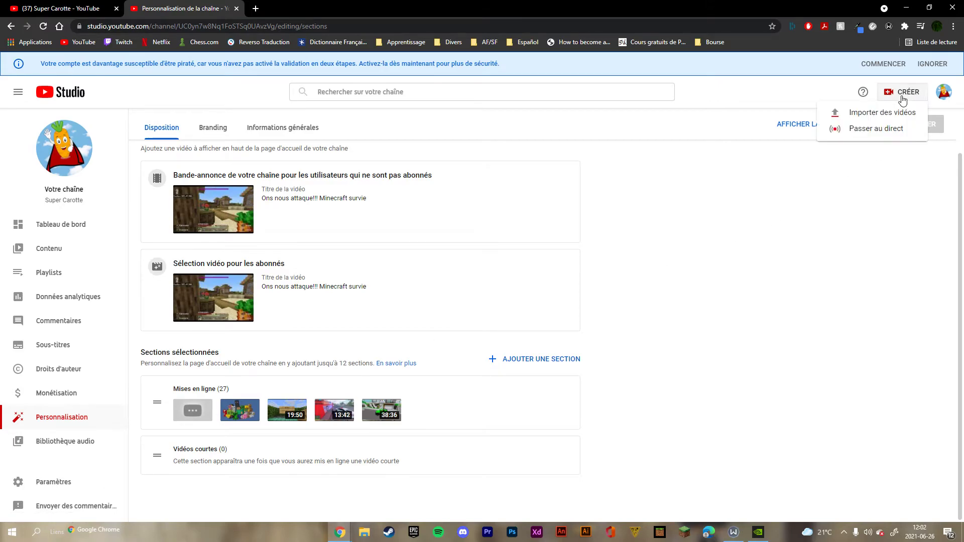
left_click(876, 117)
left_click(445, 346)
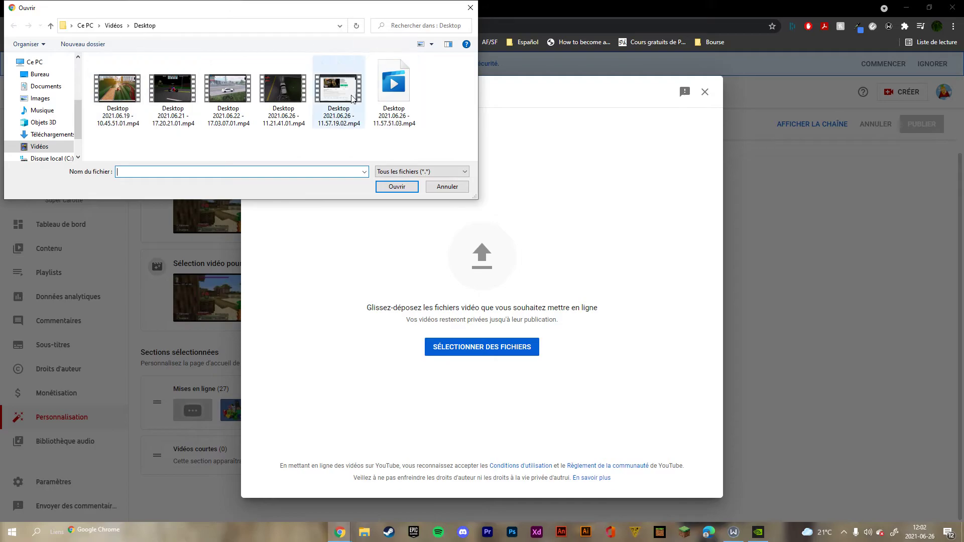
left_click(470, 7)
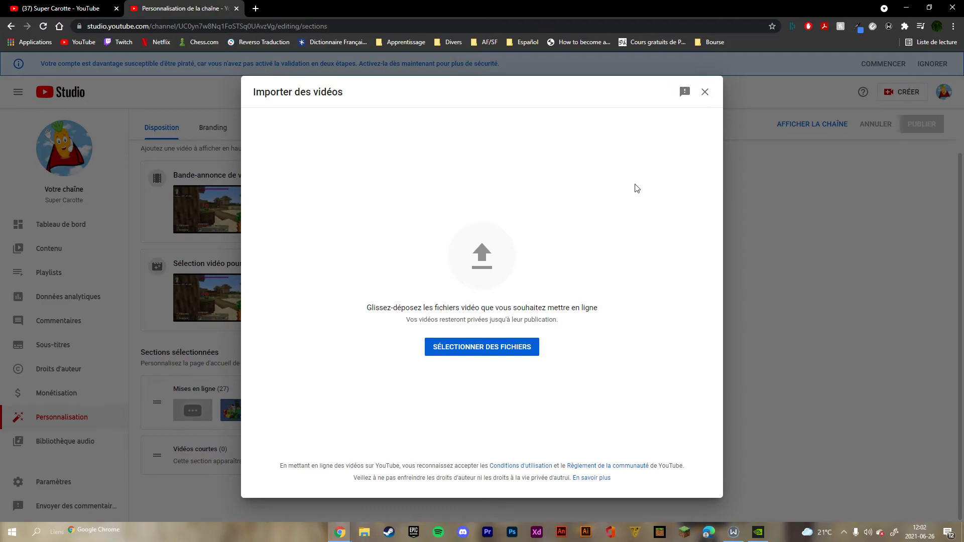
left_click(706, 94)
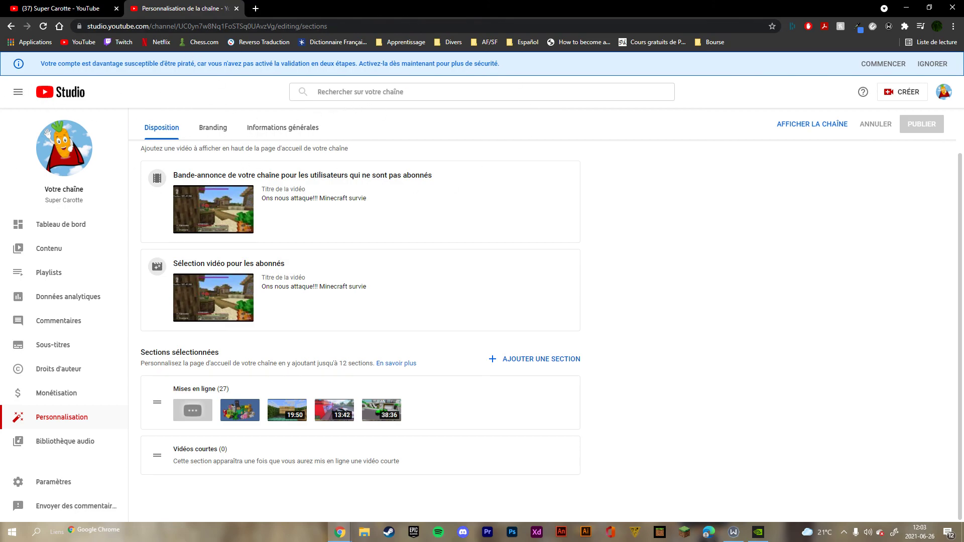
- Open the recording options in the GeForce Experience overlay to stop and save the screen recording
key("alt+z")
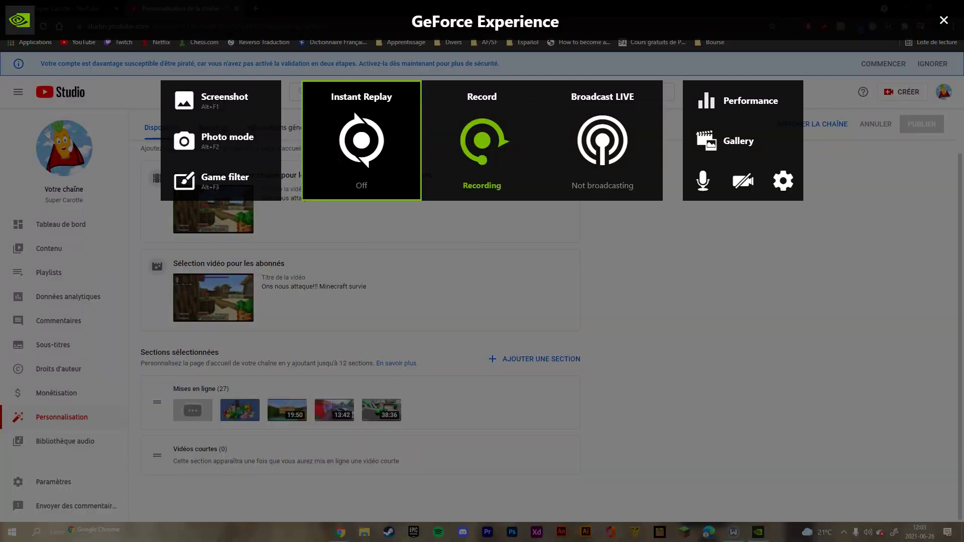
left_click(517, 198)
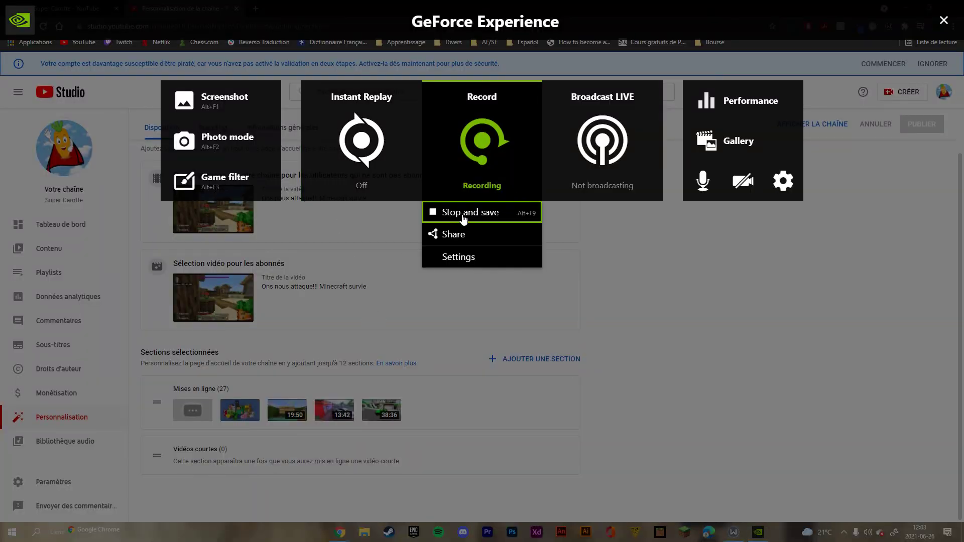